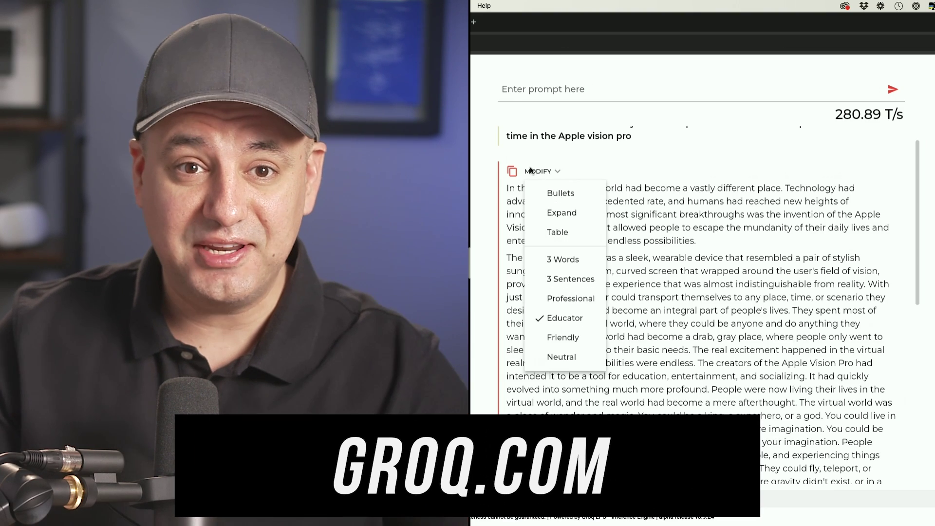
Regenerate the Apple Vision Pro sci-fi story in the Friendly style and scroll through the result.
left_click(562, 337)
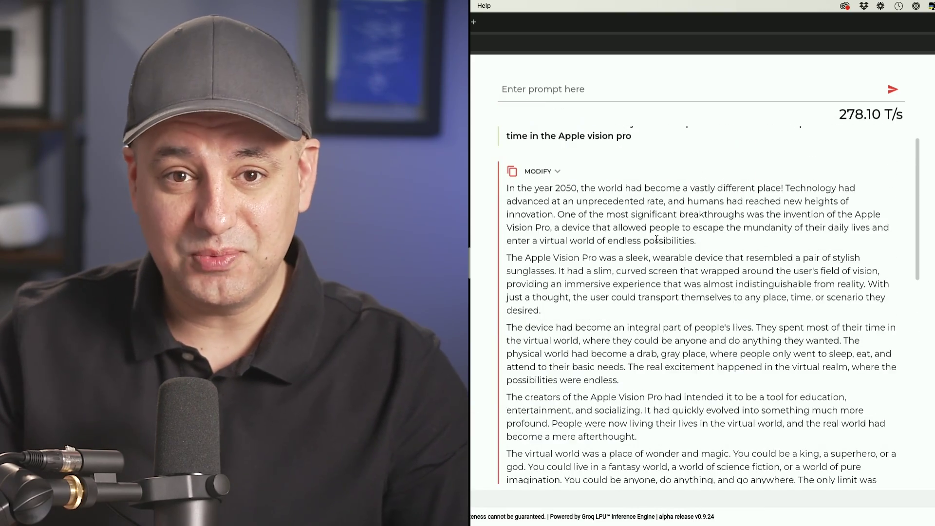
scroll(656, 239, "down", 10)
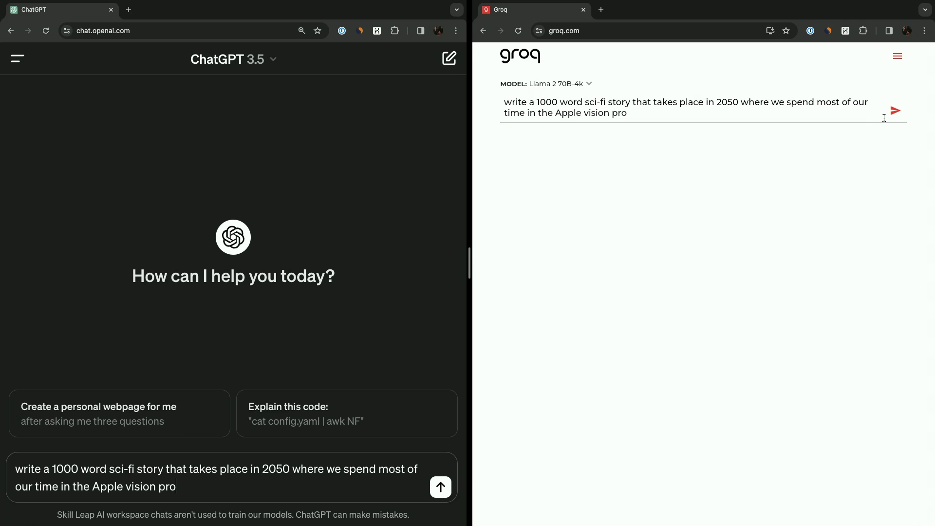
Send the 1000-word story prompt to Groq and ChatGPT, then highlight Groq's 279.54 T/s speed.
left_click(883, 118)
left_click(898, 116)
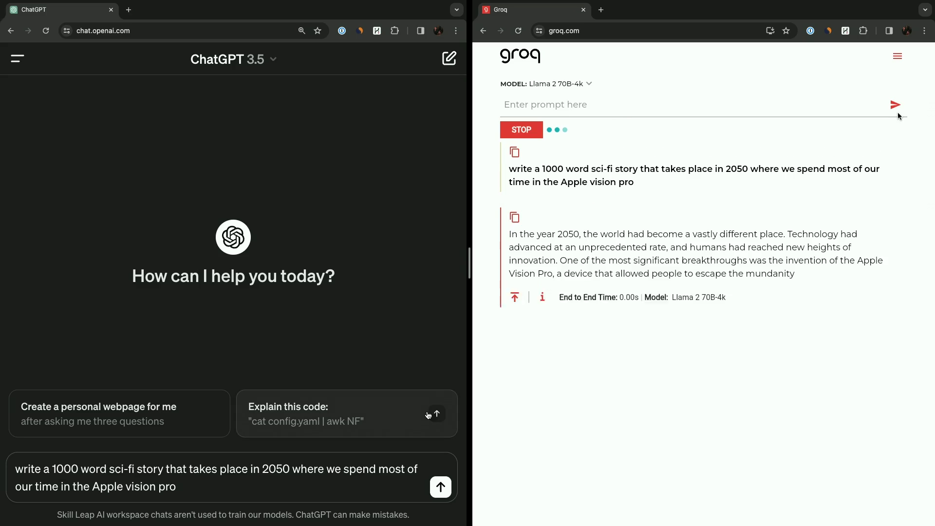
left_click(440, 487)
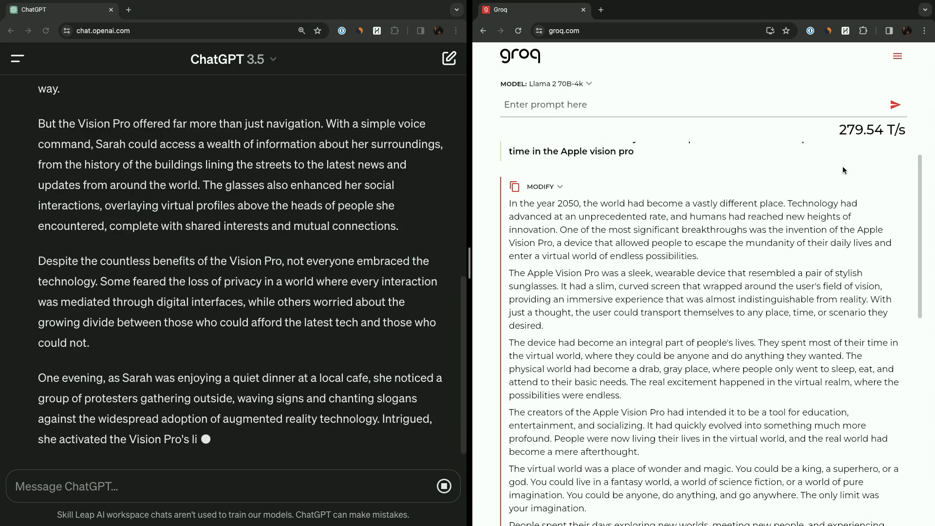
left_click_drag(840, 130, 898, 131)
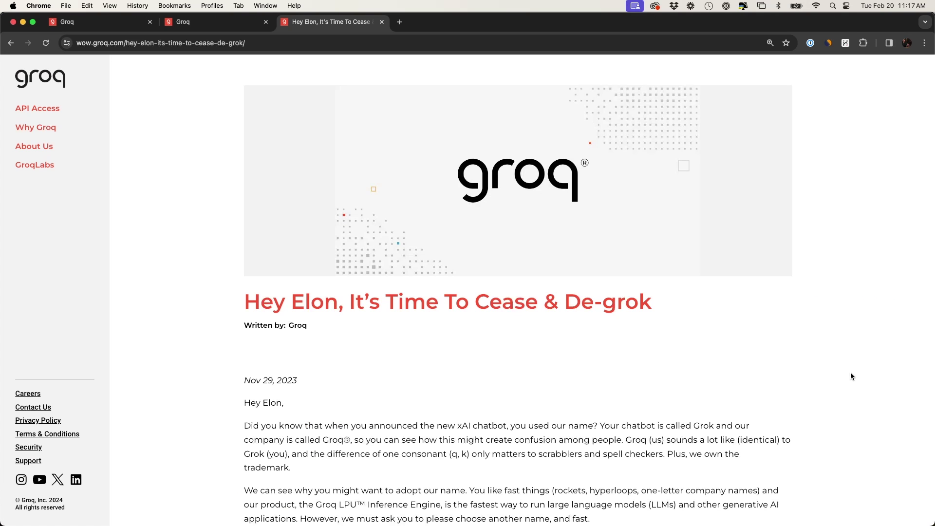
Scroll through the 'Hey Elon, It's Time To Cease & De-grok' post on wow.groq.com.
scroll(850, 373, "down", 5)
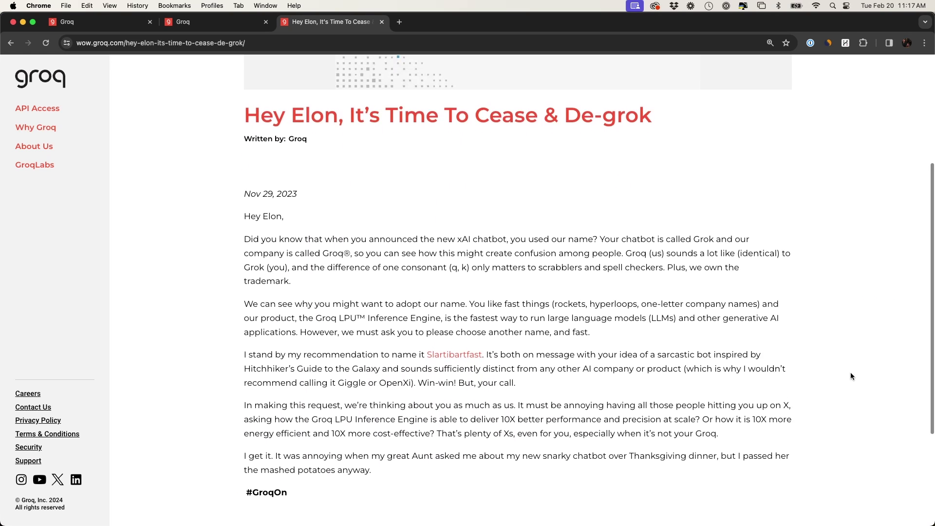
scroll(851, 373, "down", 3)
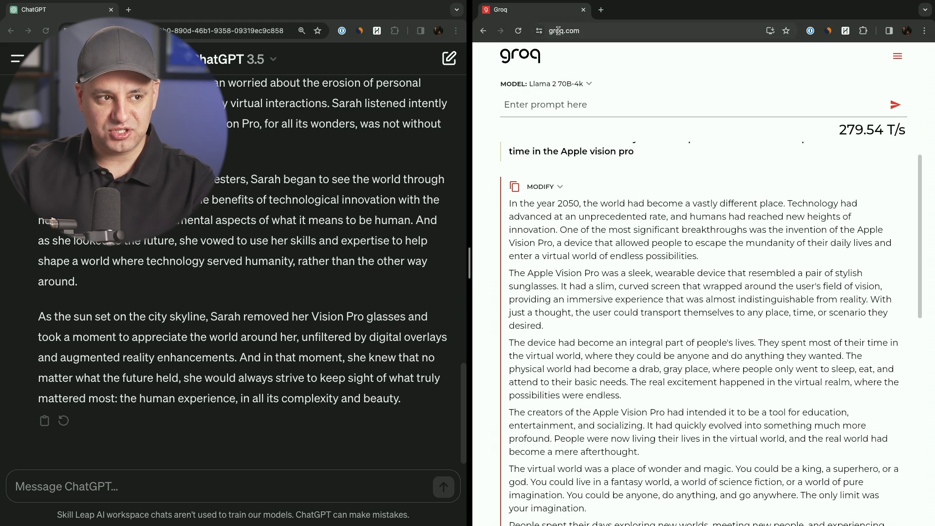
Show the model choices: Llama 2 70B-4k, Mixtral 8x7B-32k and offline Mistral 7B-8k.
left_click(568, 84)
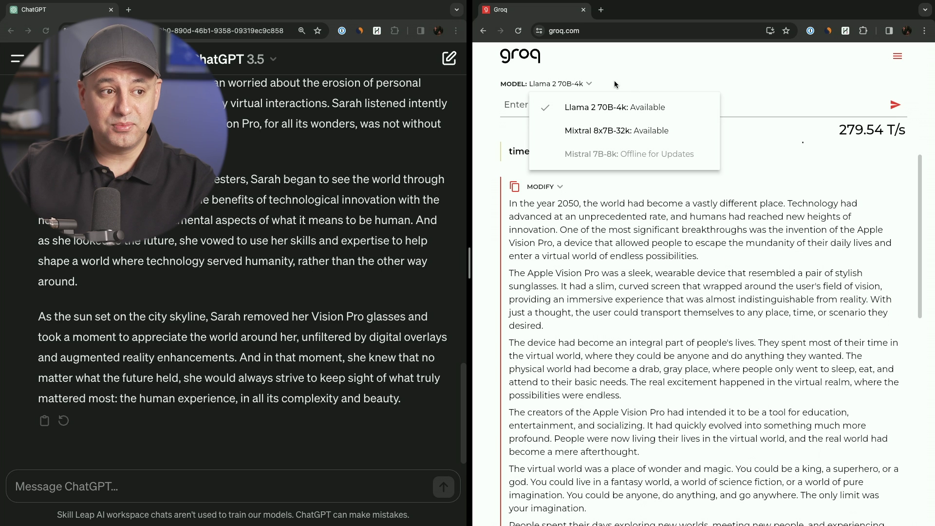
Close the model list without changing model, then reopen it to show Mixtral 8x7B-32k.
left_click(590, 84)
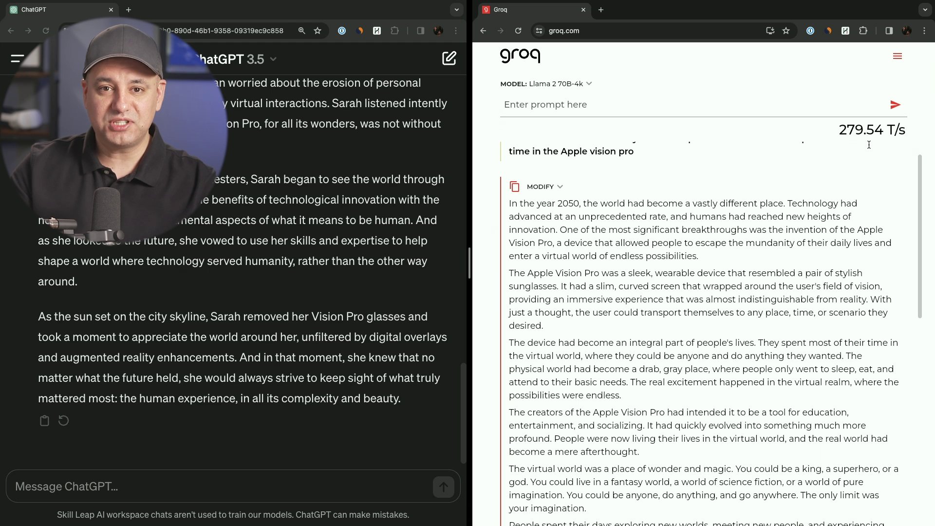
scroll(715, 210, "down", 1)
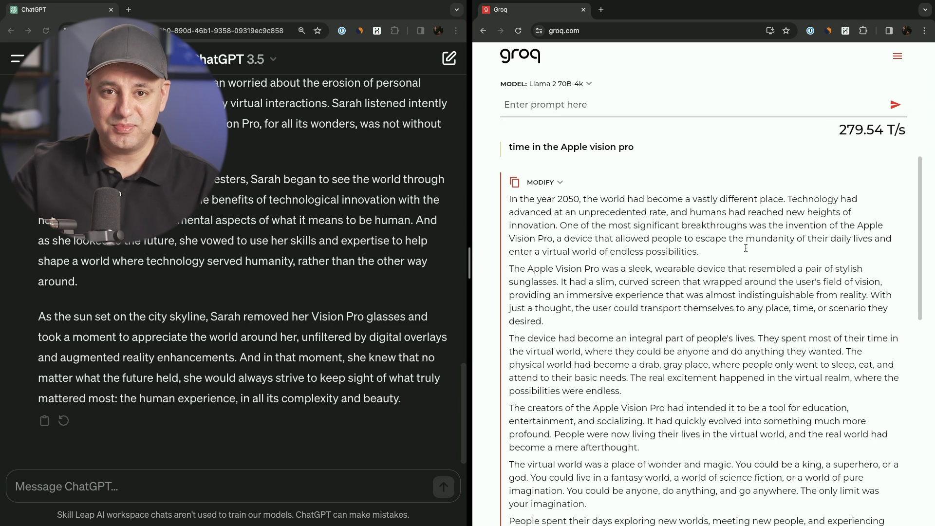
left_click(559, 84)
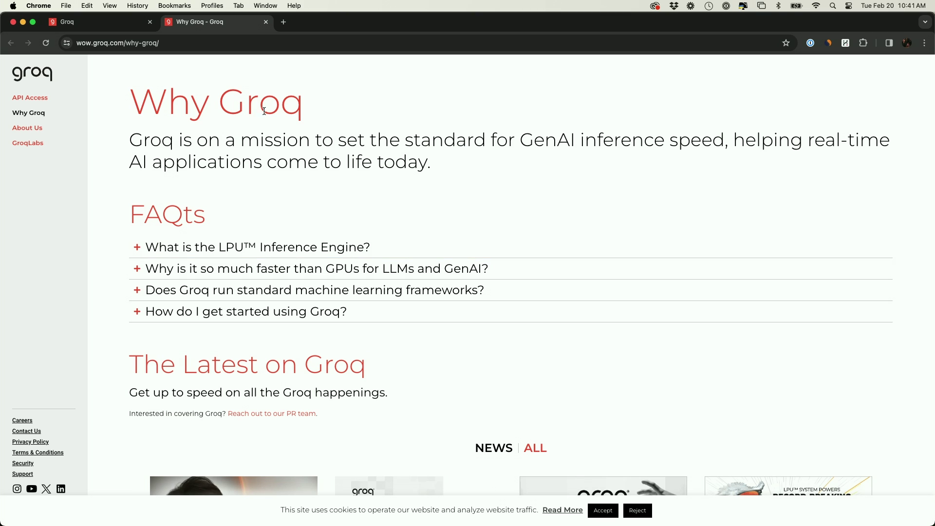
Expand the 'What is the LPU Inference Engine?' and GPU-comparison FAQs, highlighting 'Language Processing Unit'.
left_click(240, 252)
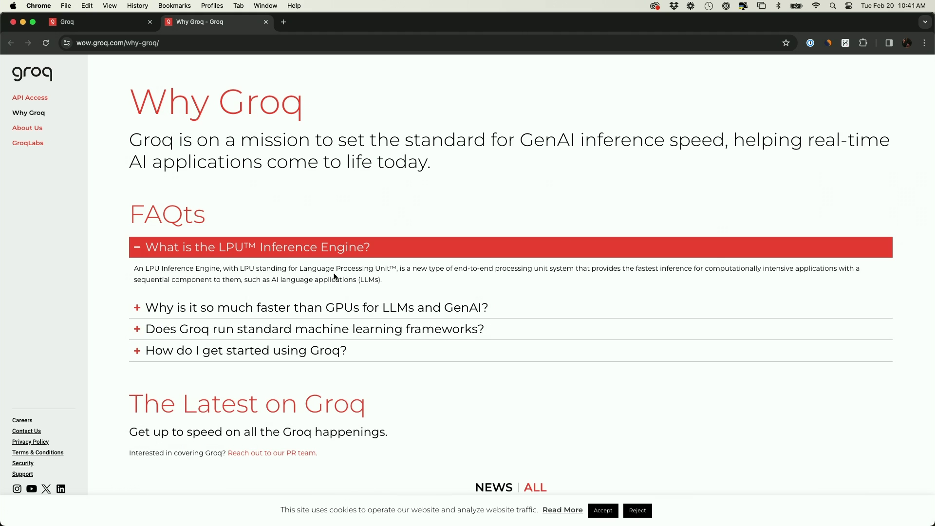
left_click_drag(300, 269, 390, 267)
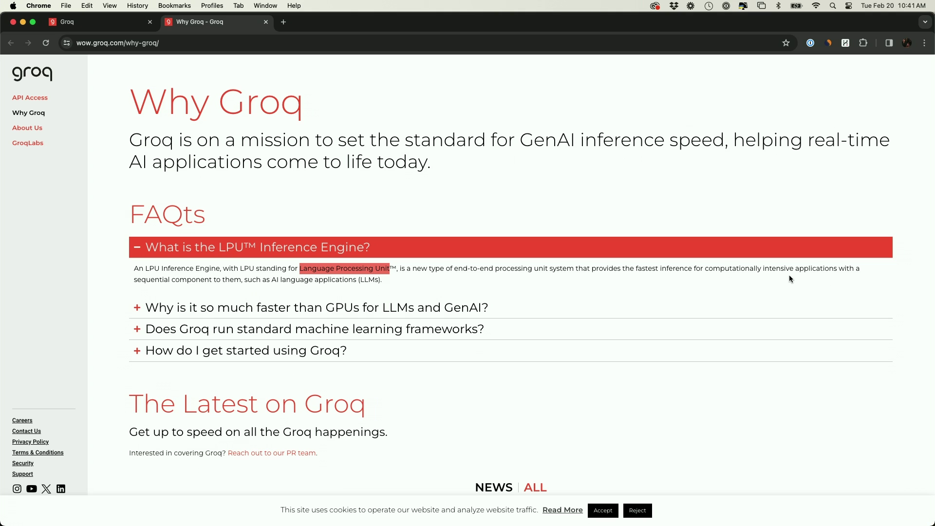
left_click(369, 268)
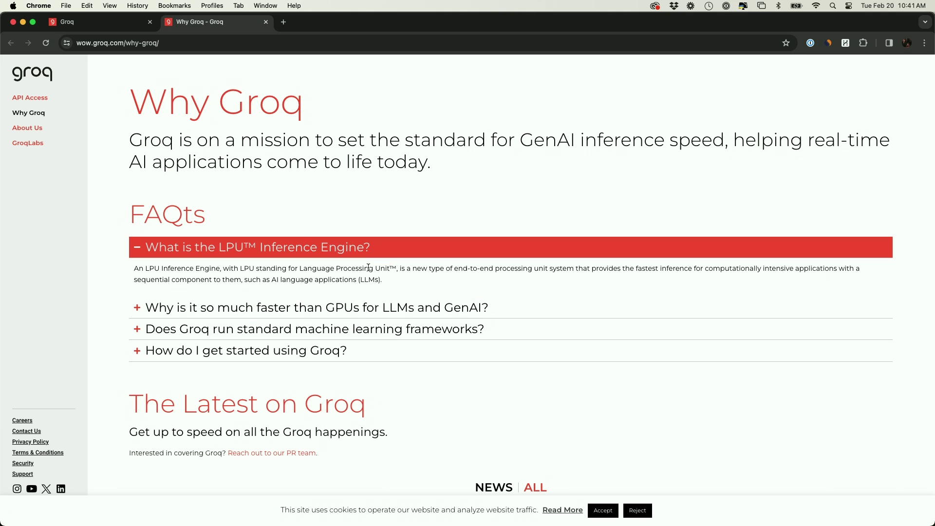
left_click(354, 310)
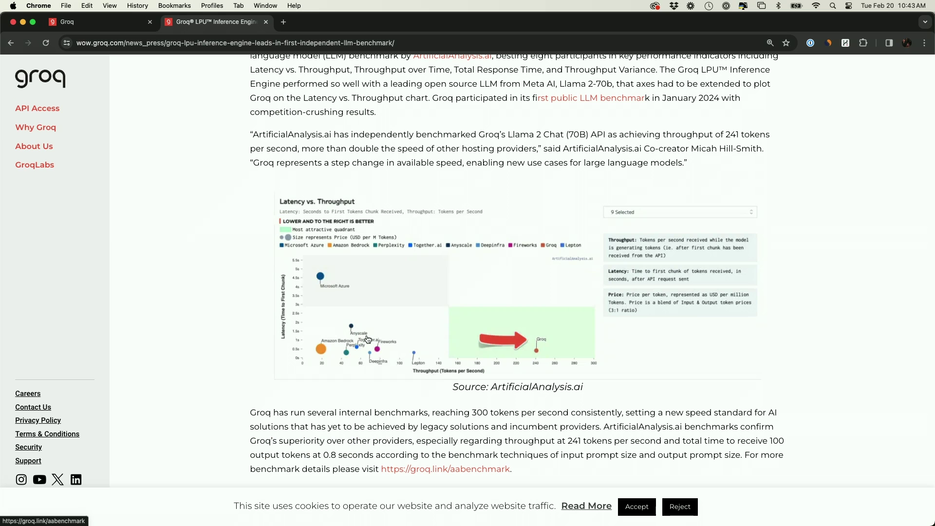
Scroll a little through the LPU Inference Engine benchmark article.
scroll(368, 339, "down", 1)
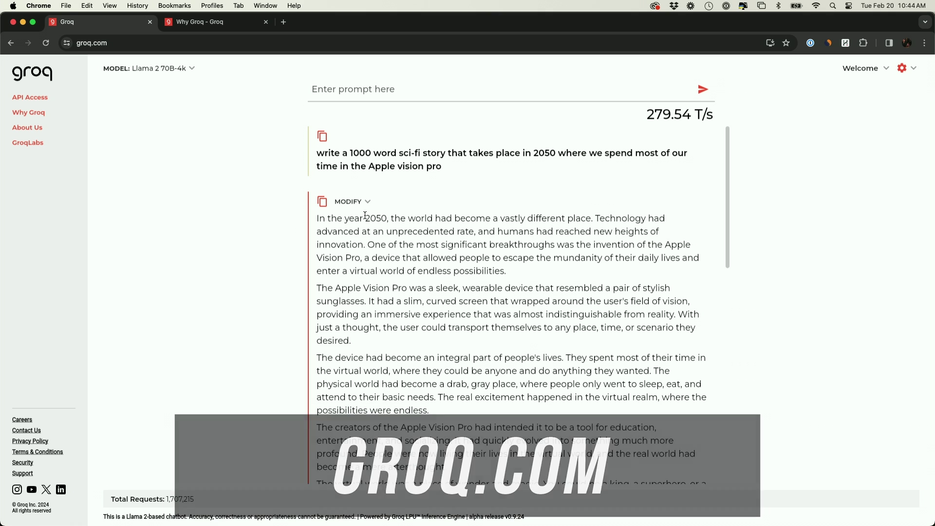
Rewrite the story in Educator tone, then in Friendly tone, finishing at 278.10 T/s.
scroll(381, 203, "down", 1)
scroll(381, 204, "down", 1)
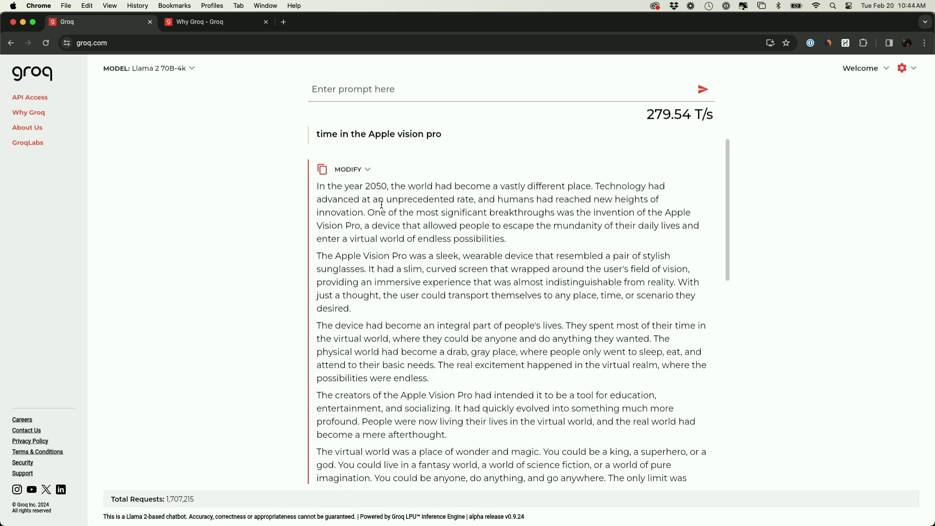
scroll(383, 208, "up", 2)
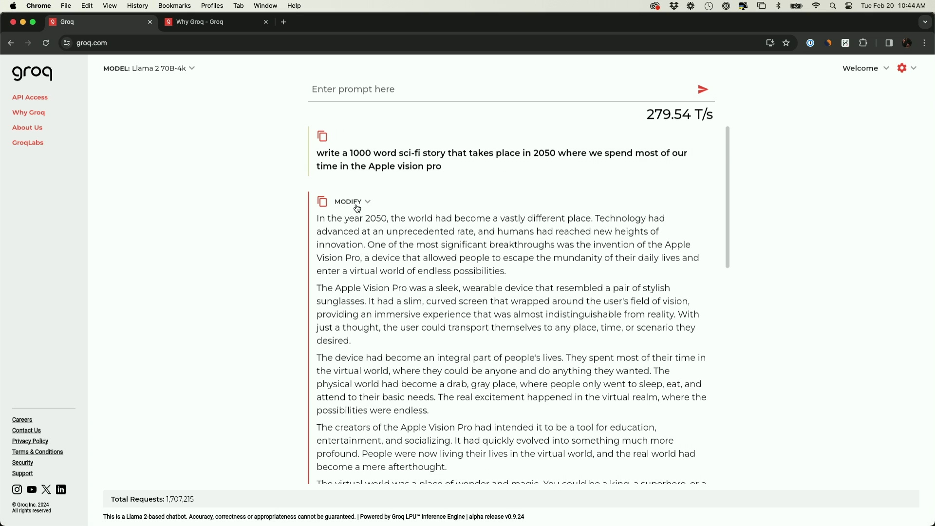
left_click(359, 207)
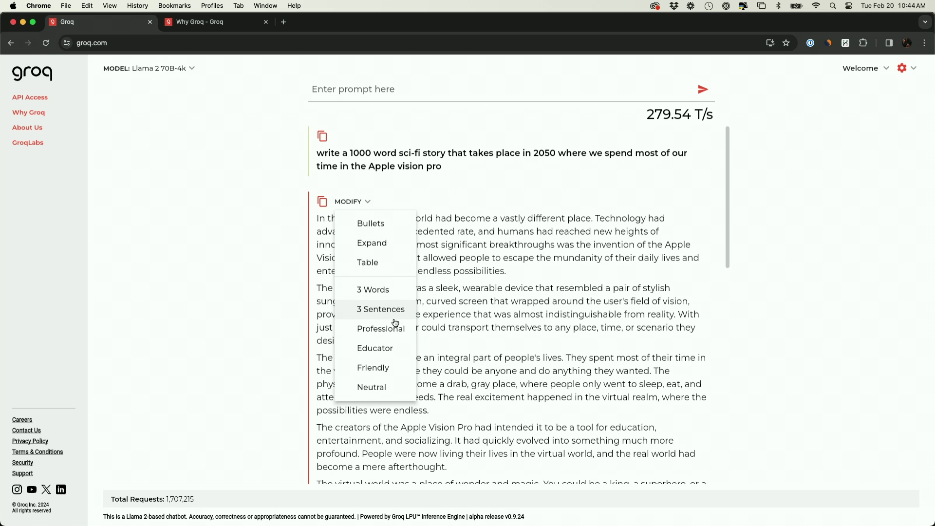
left_click(399, 352)
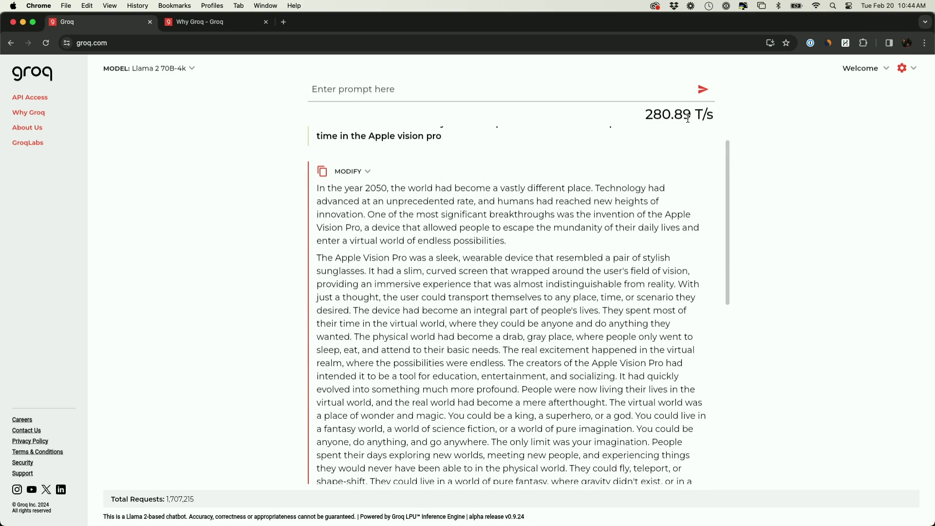
left_click(350, 171)
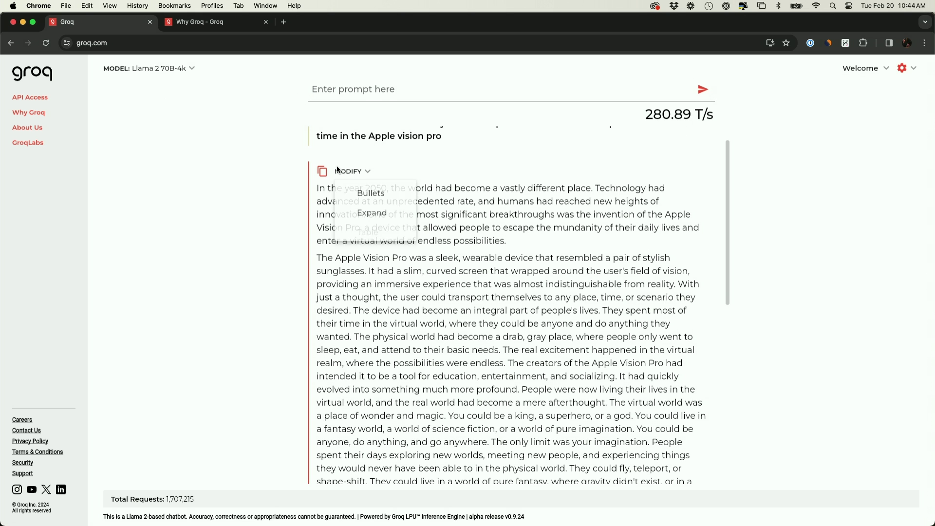
left_click(380, 340)
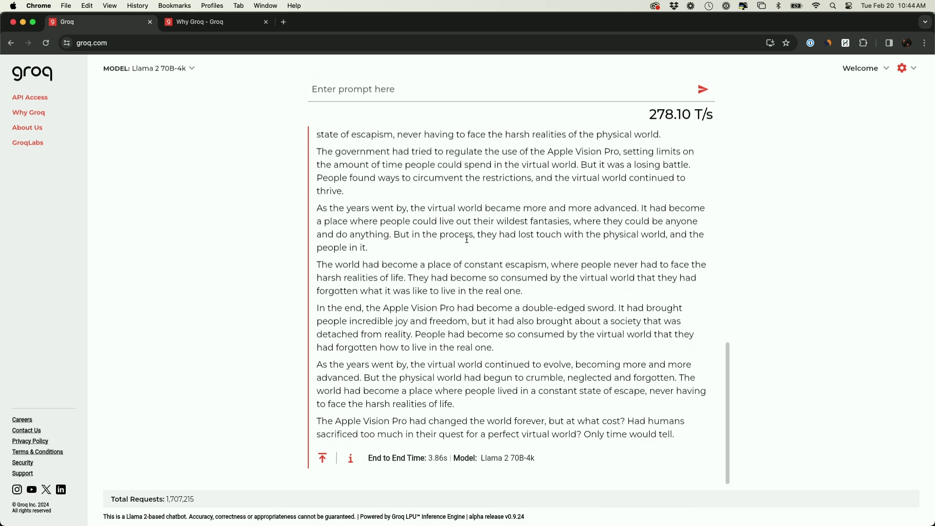
scroll(467, 239, "up", 15)
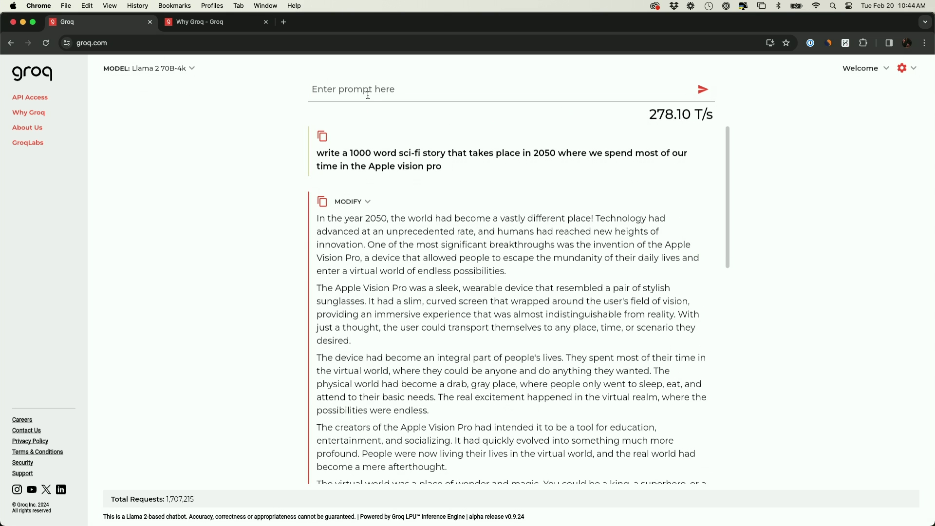
left_click(161, 75)
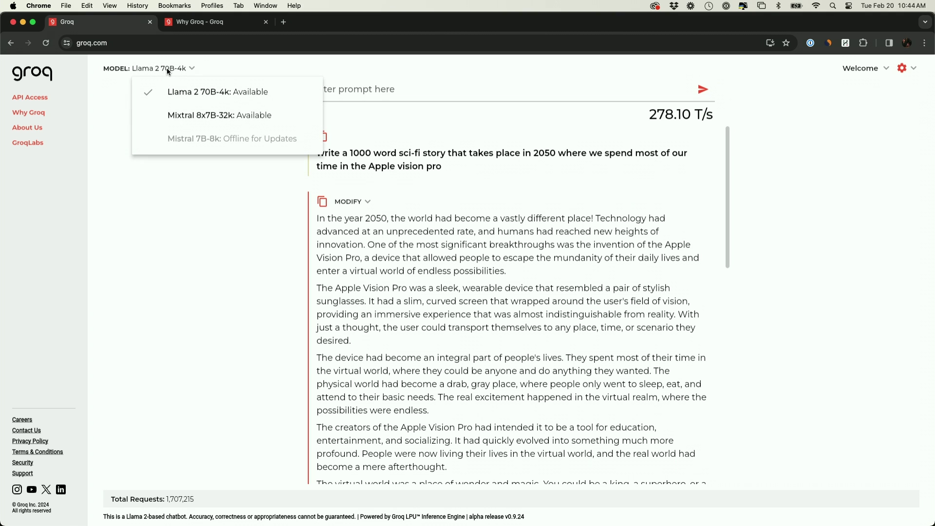
left_click(341, 198)
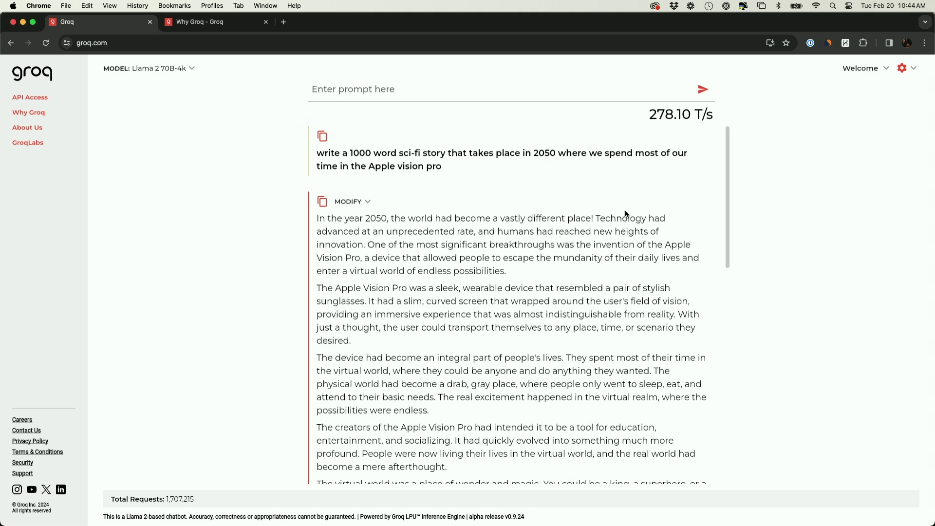
left_click(909, 69)
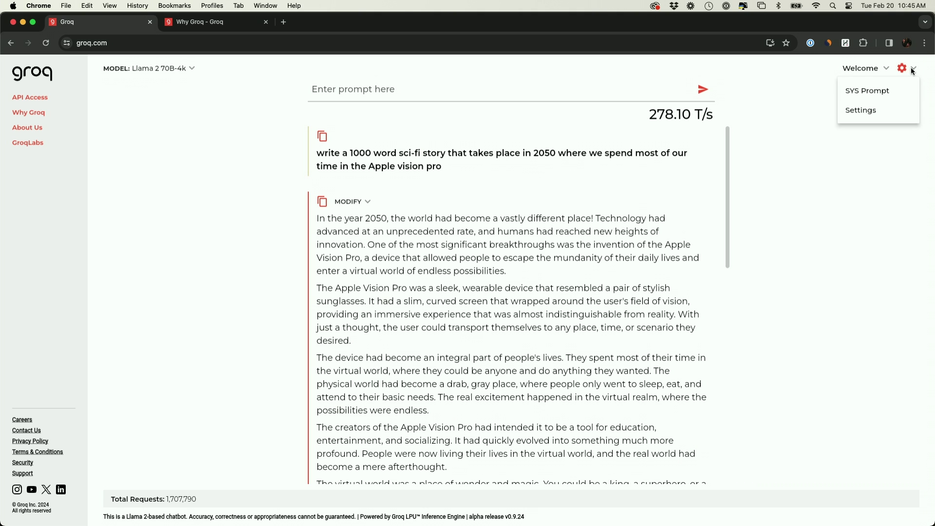
left_click(868, 95)
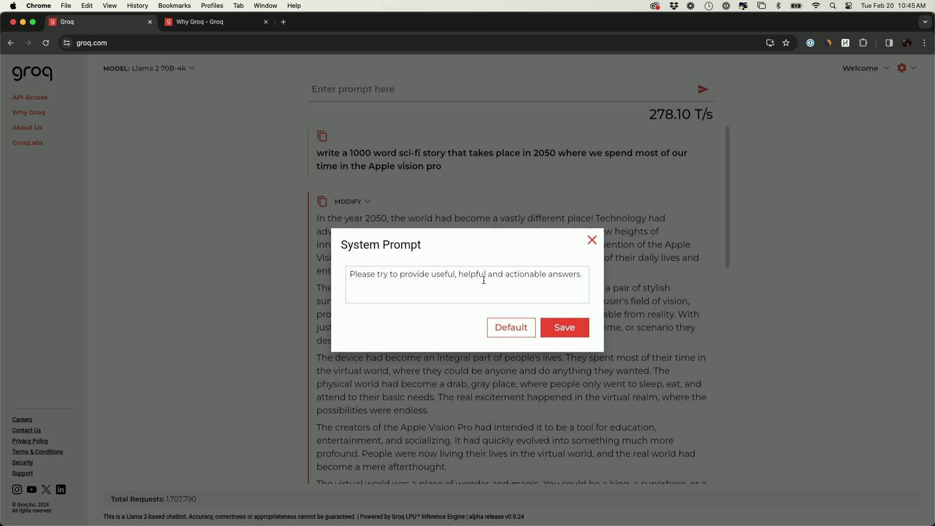
left_click(592, 240)
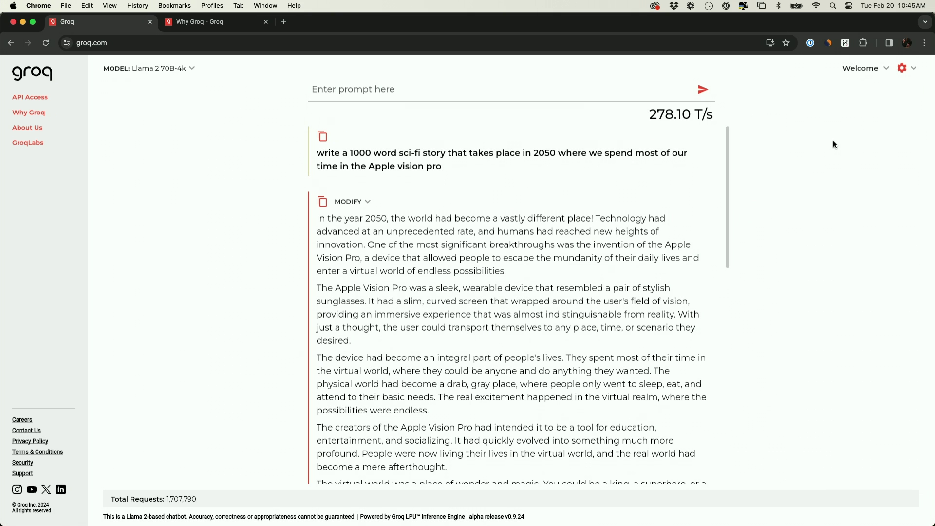
left_click(904, 68)
left_click(890, 116)
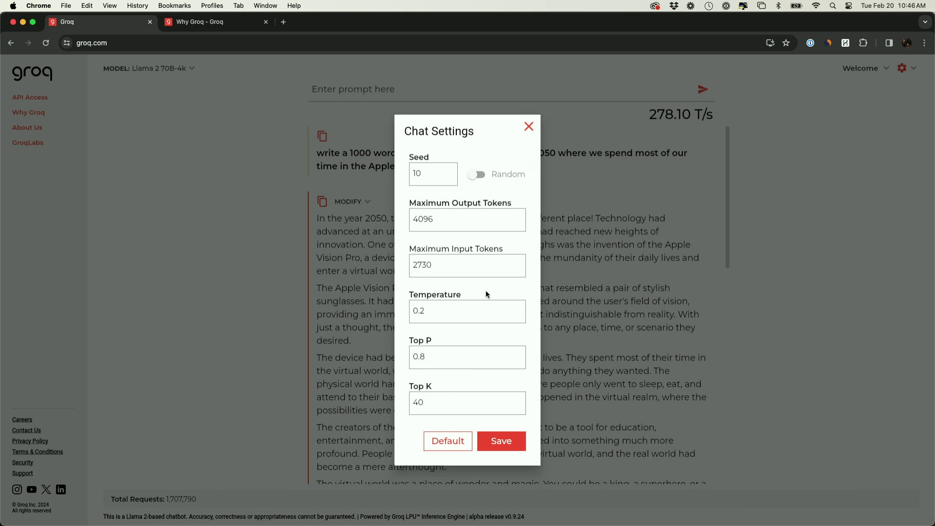
Close the Chat Settings dialog without changing any settings.
left_click(529, 126)
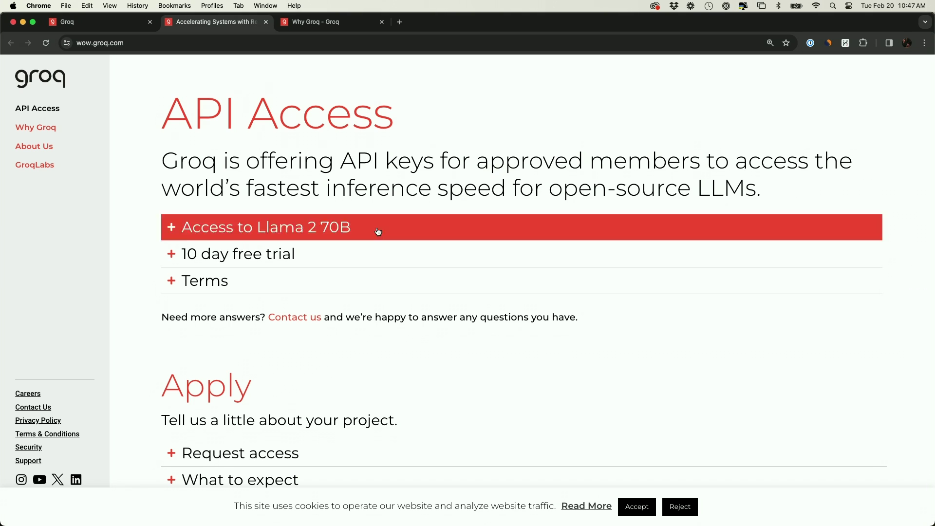
Expand 'Access to Llama 2 70B' to read its 4096 context length and Mixtral 8x7B note.
left_click(312, 229)
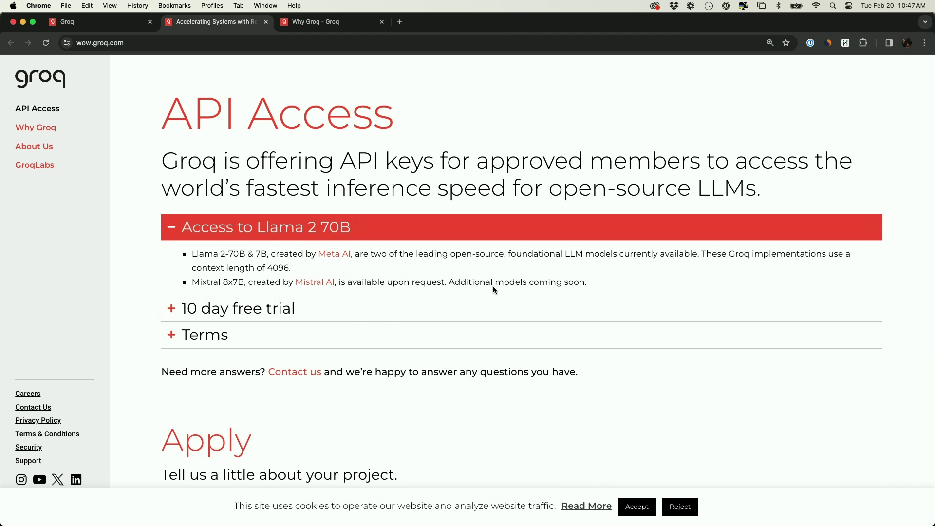
scroll(494, 290, "down", 4)
scroll(267, 304, "up", 4)
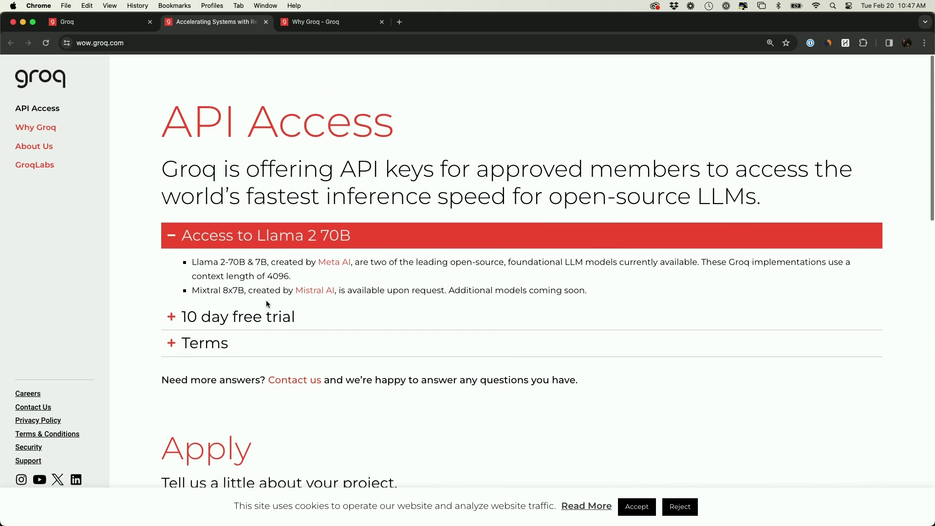
scroll(266, 301, "down", 1)
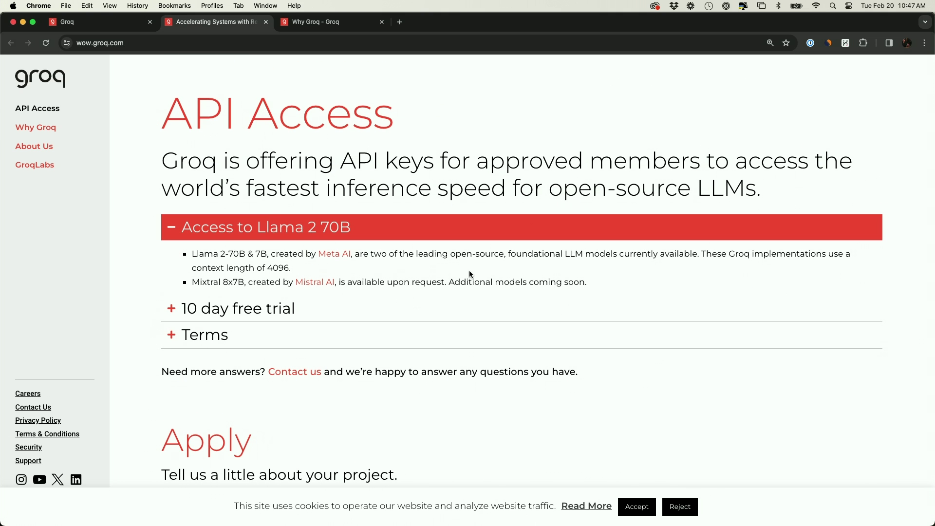